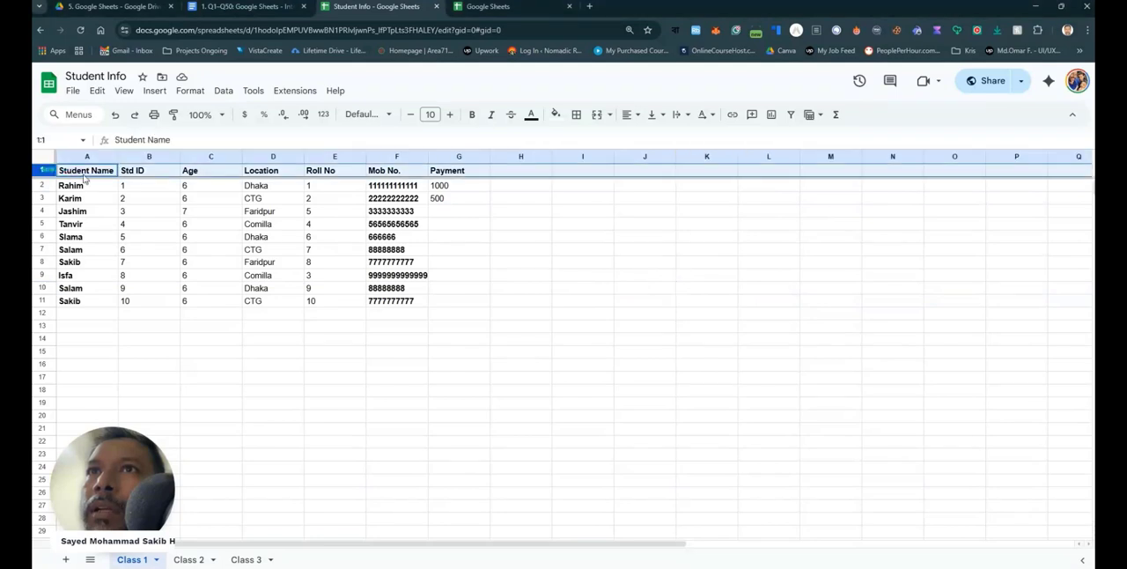
{"action": "left_click", "coordinate": [95, 173]}
{"action": "left_click", "coordinate": [161, 172]}
{"action": "left_click", "coordinate": [192, 173]}
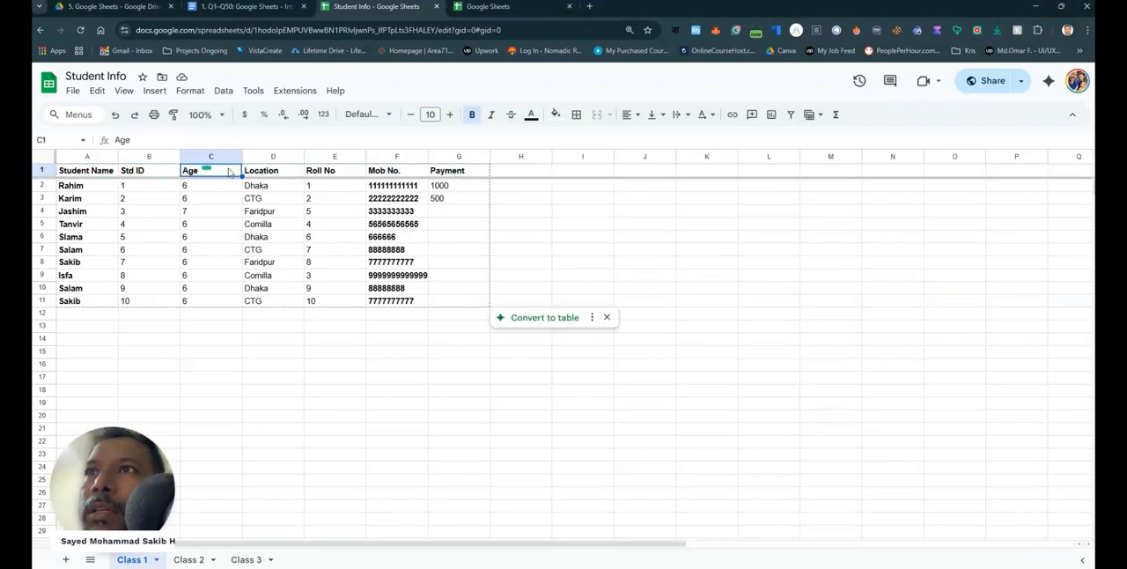
{"action": "left_click", "coordinate": [264, 171]}
{"action": "left_click", "coordinate": [336, 173]}
{"action": "left_click", "coordinate": [554, 200]}
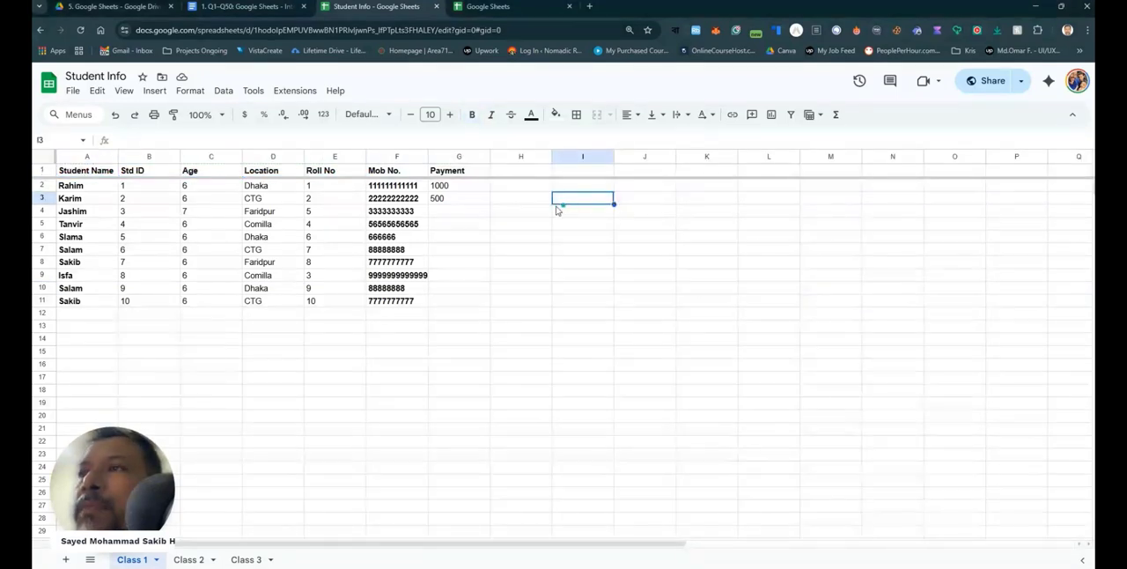
{"action": "left_click", "coordinate": [490, 155]}
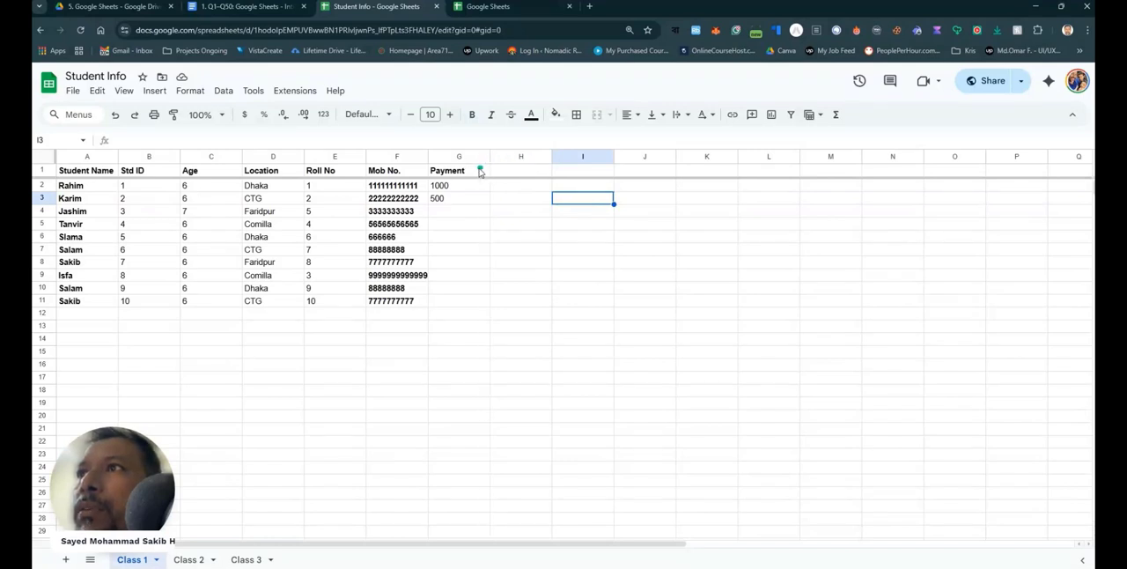
- Extend the Payment header in cell G1 to read "Payment Information"
{"action": "left_click", "coordinate": [471, 171]}
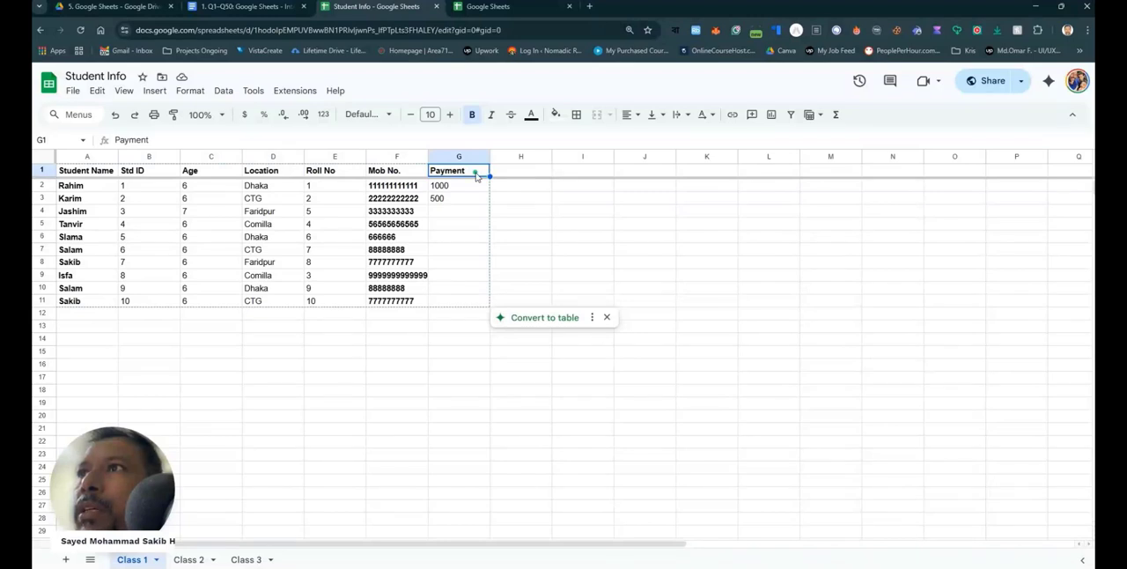
{"action": "double_click", "coordinate": [475, 171]}
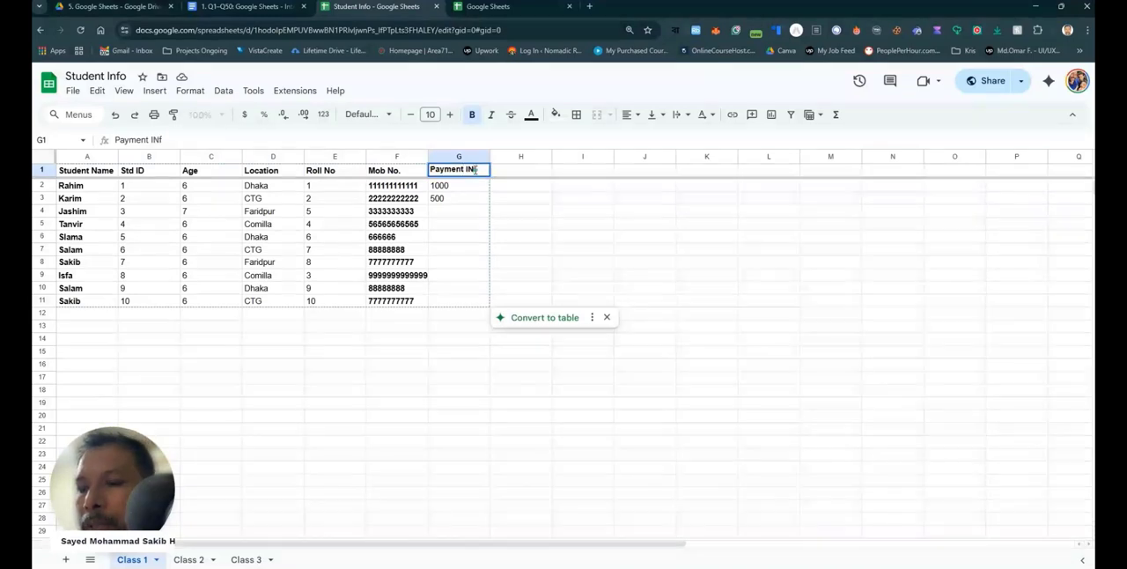
{"action": "type", "text": "INformation"}
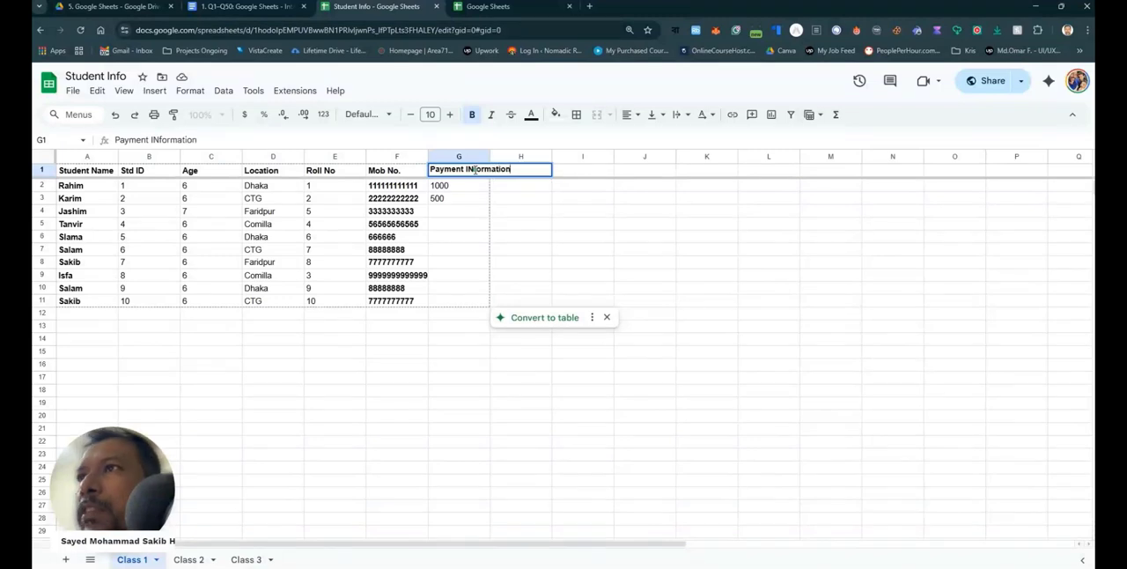
{"action": "left_click", "coordinate": [520, 443]}
{"action": "left_click", "coordinate": [480, 172]}
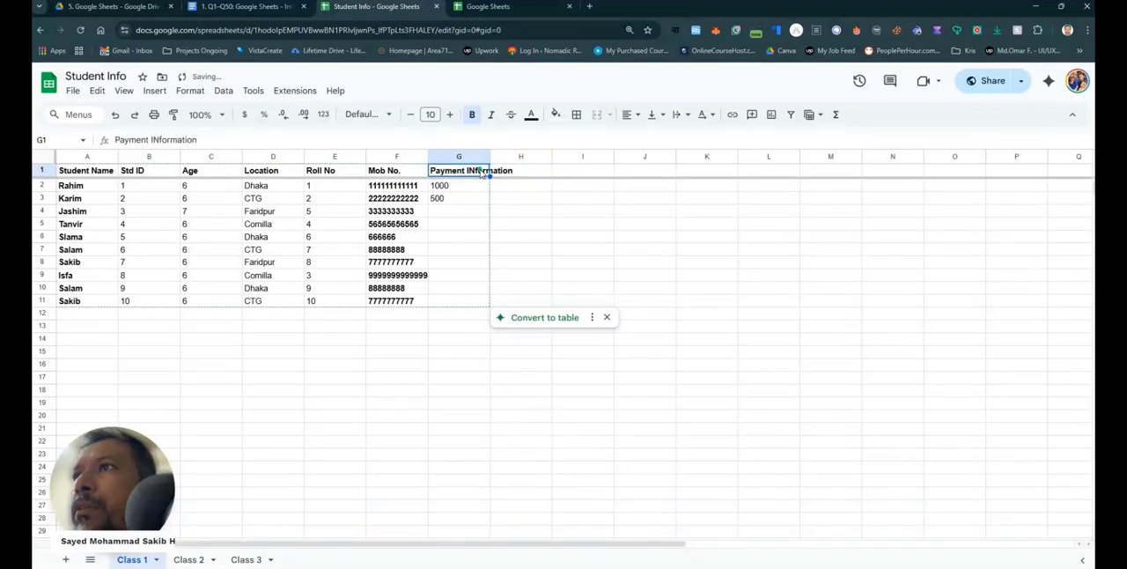
{"action": "double_click", "coordinate": [476, 169]}
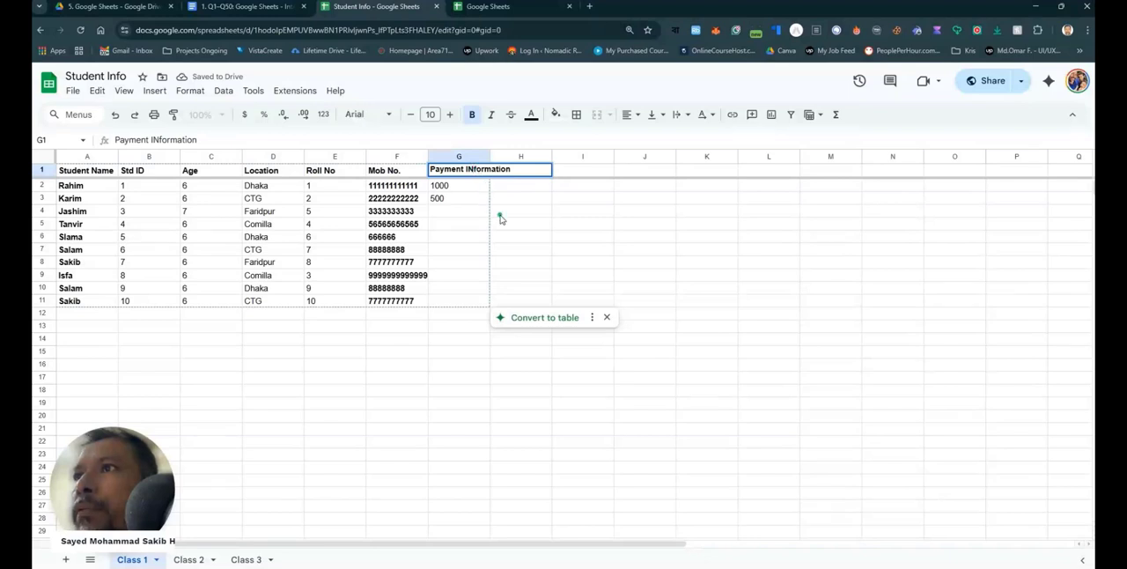
{"action": "key", "text": "BackSpace"}
{"action": "type", "text": "n"}
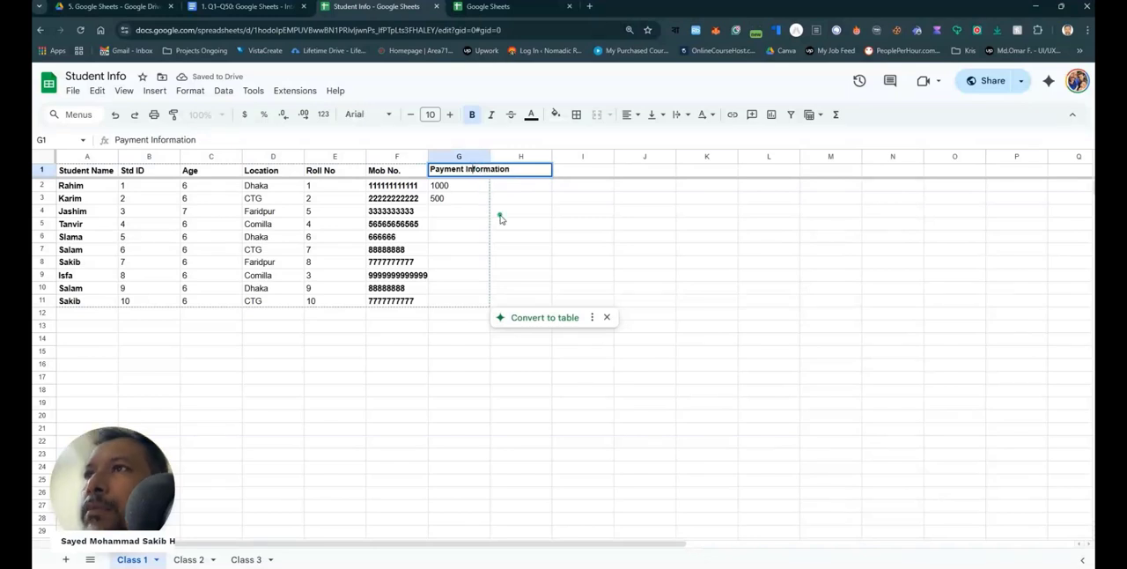
{"action": "left_click", "coordinate": [456, 417]}
{"action": "left_click", "coordinate": [475, 172]}
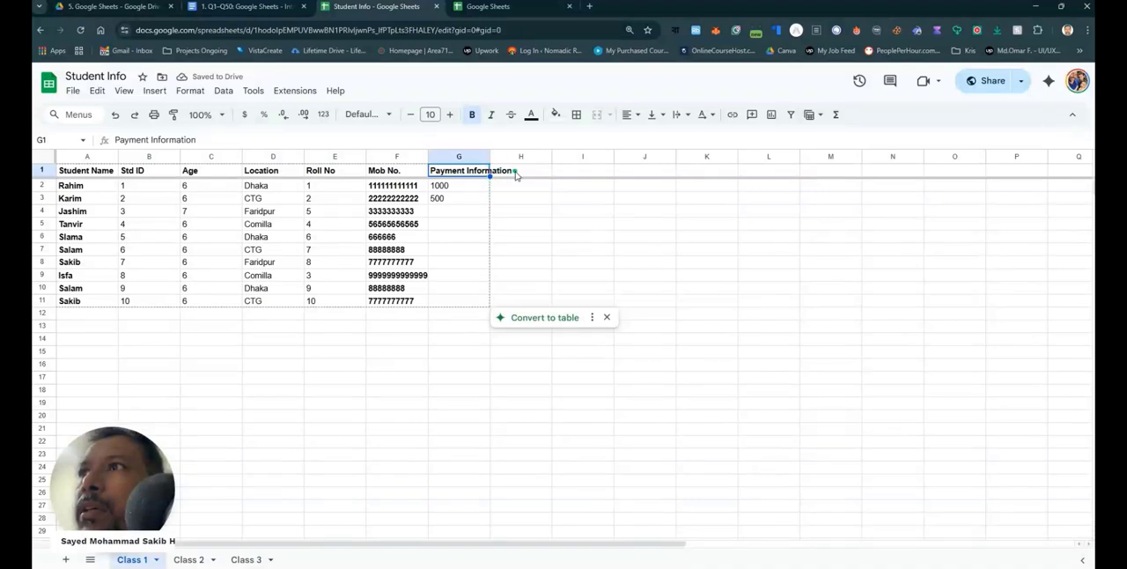
{"action": "left_click", "coordinate": [449, 413]}
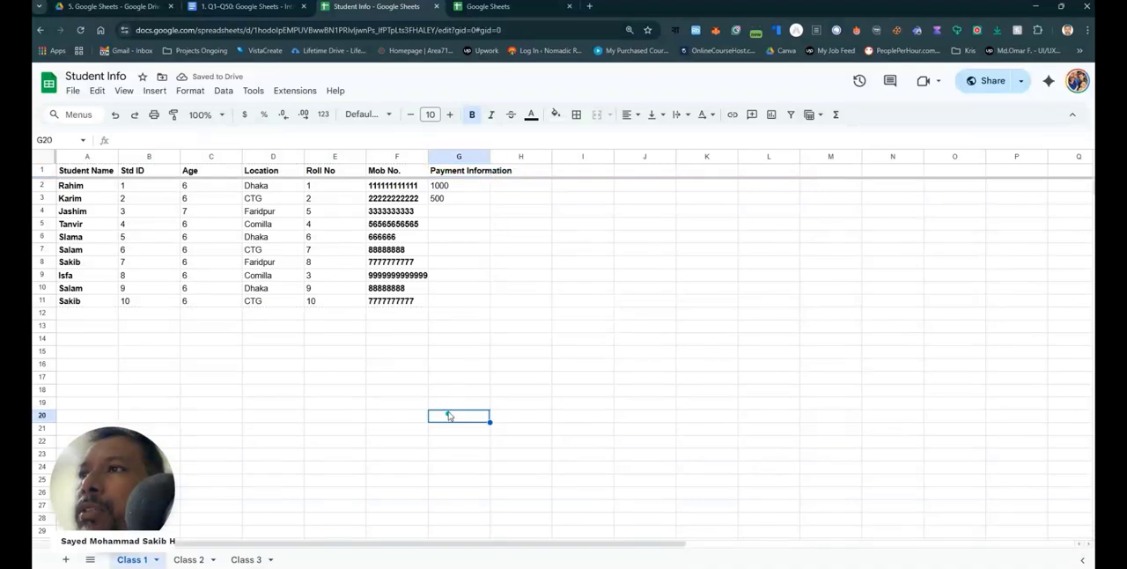
- Enter the header "Installment Infromation" in cell H1, directly after the Payment Information column
{"action": "left_click", "coordinate": [508, 173]}
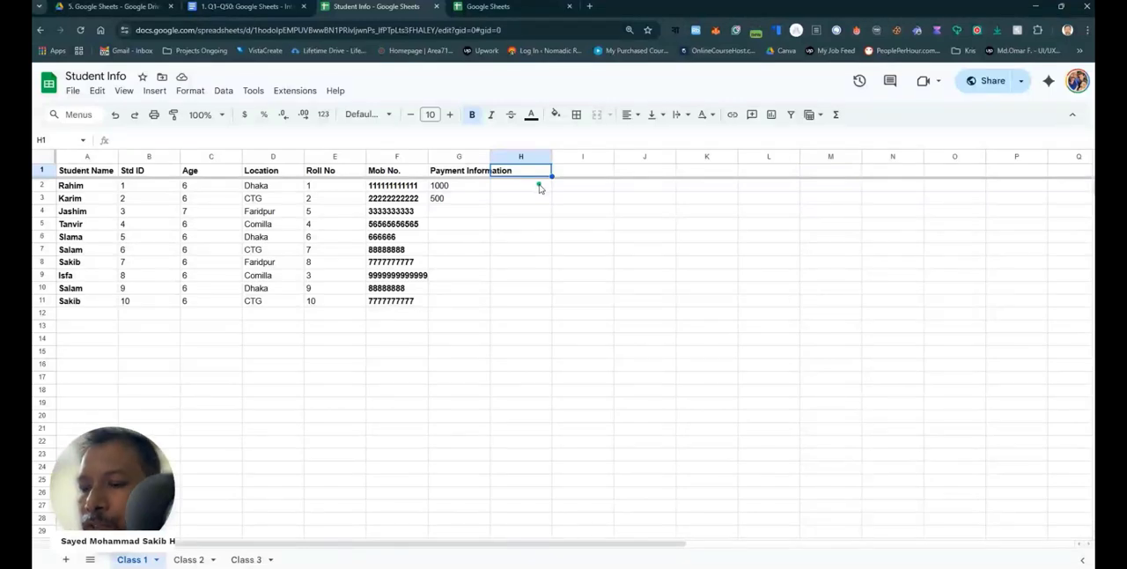
{"action": "type", "text": "Installment"}
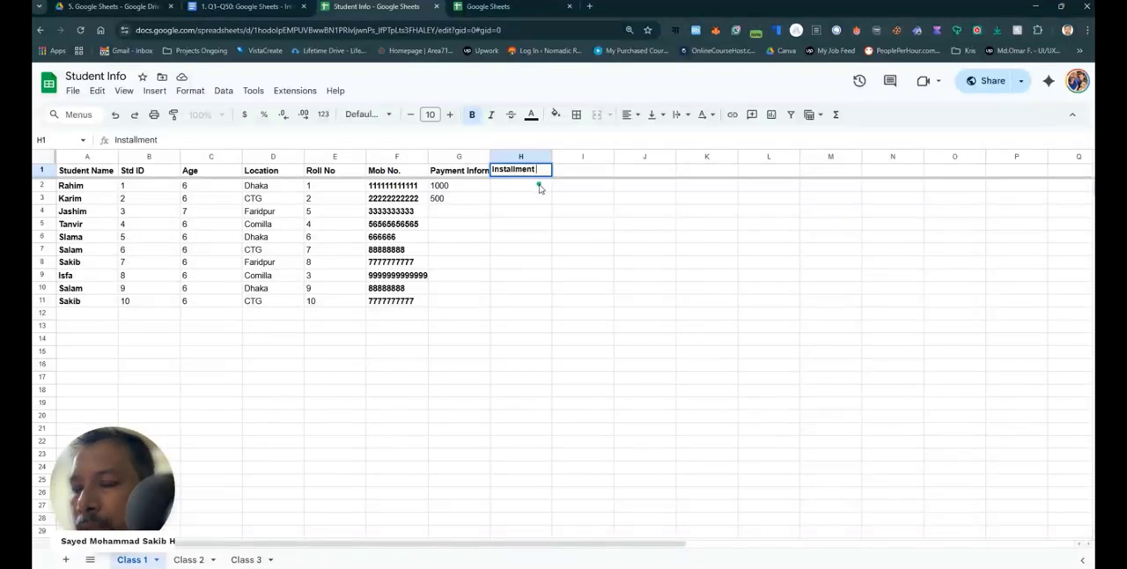
{"action": "type", "text": "Infrom"}
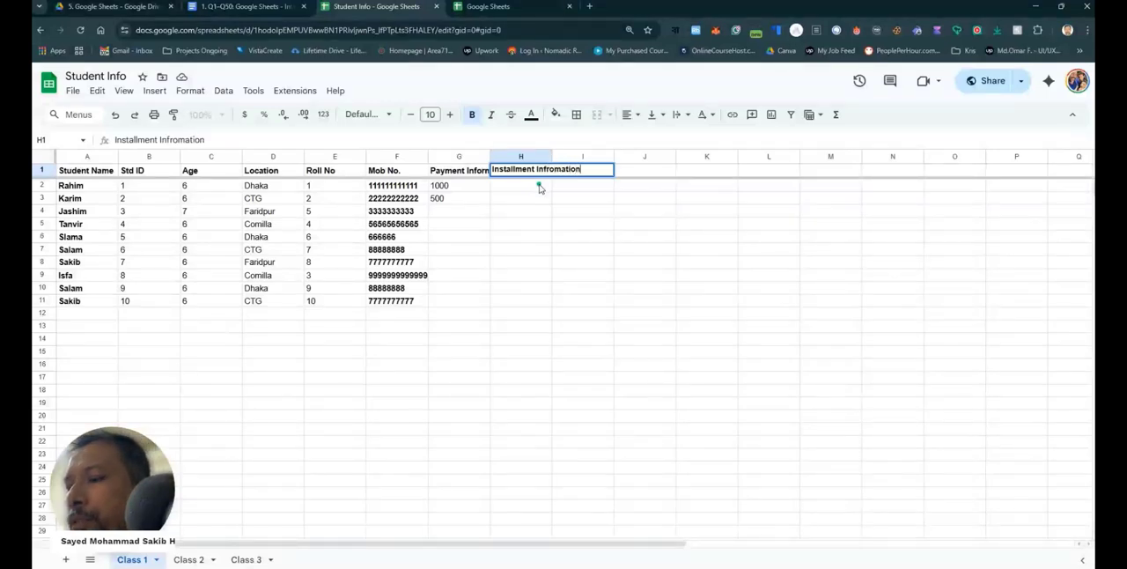
{"action": "type", "text": "ation"}
{"action": "left_click", "coordinate": [547, 236]}
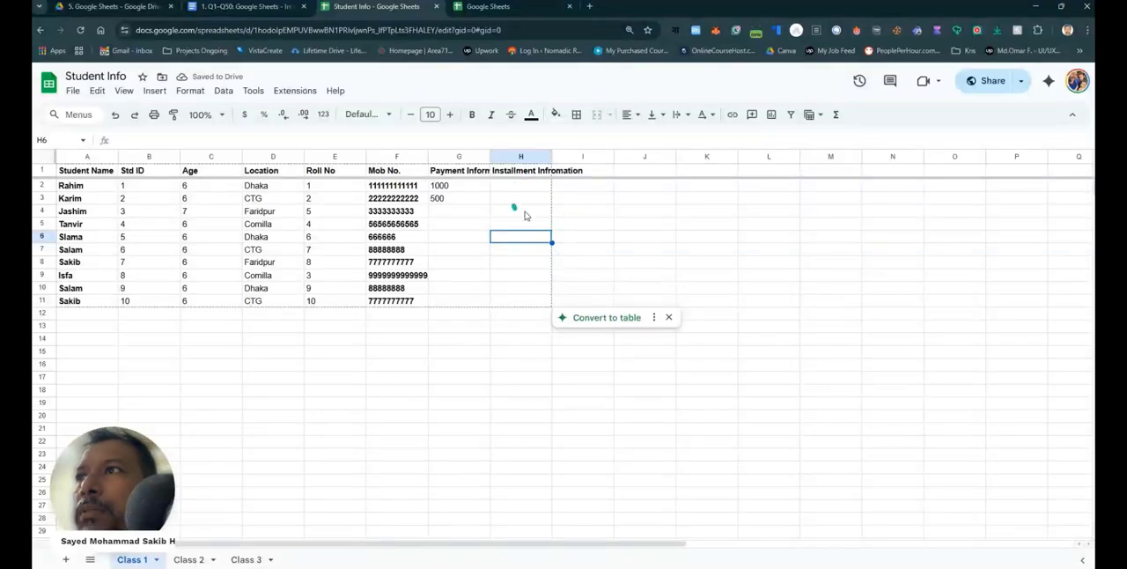
{"action": "left_click", "coordinate": [617, 240]}
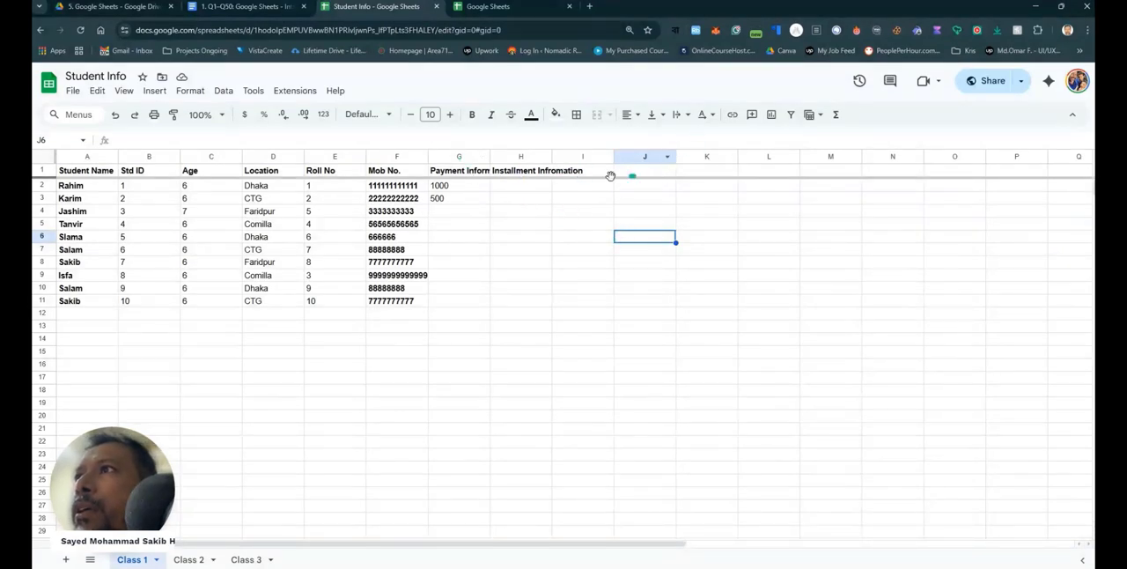
- Examine the text wrapping options available for the Payment Information header in cell G1
{"action": "left_click", "coordinate": [480, 172]}
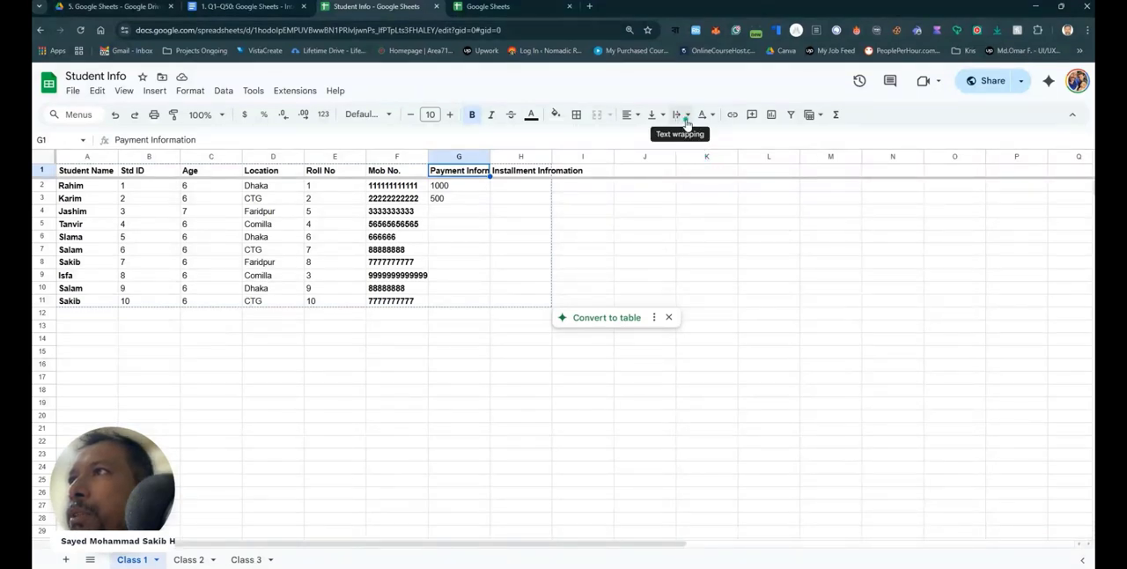
{"action": "left_click", "coordinate": [123, 91]}
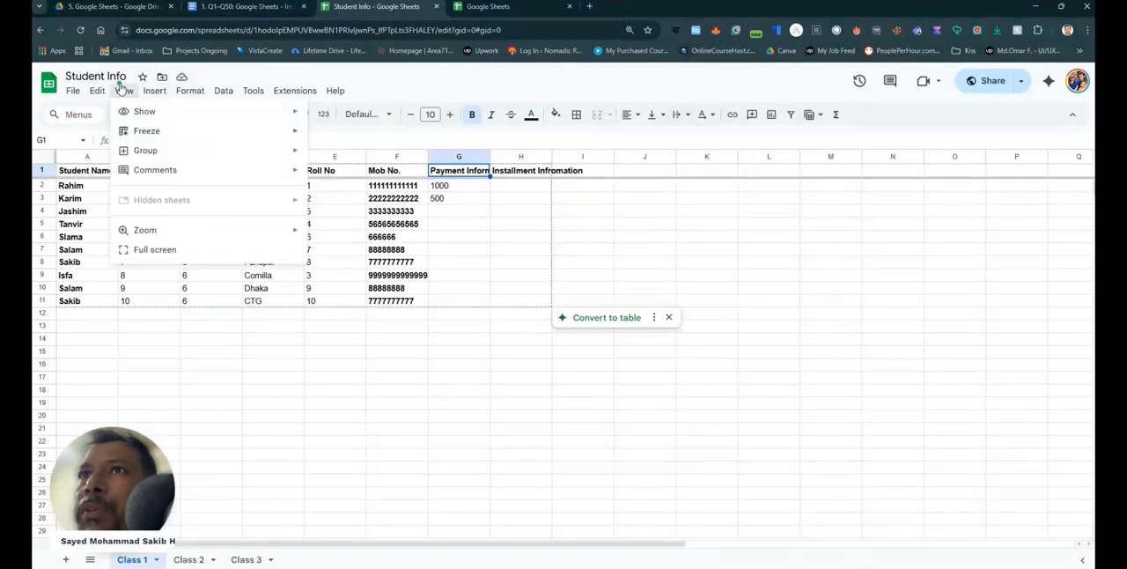
{"action": "mouse_move", "coordinate": [155, 91]}
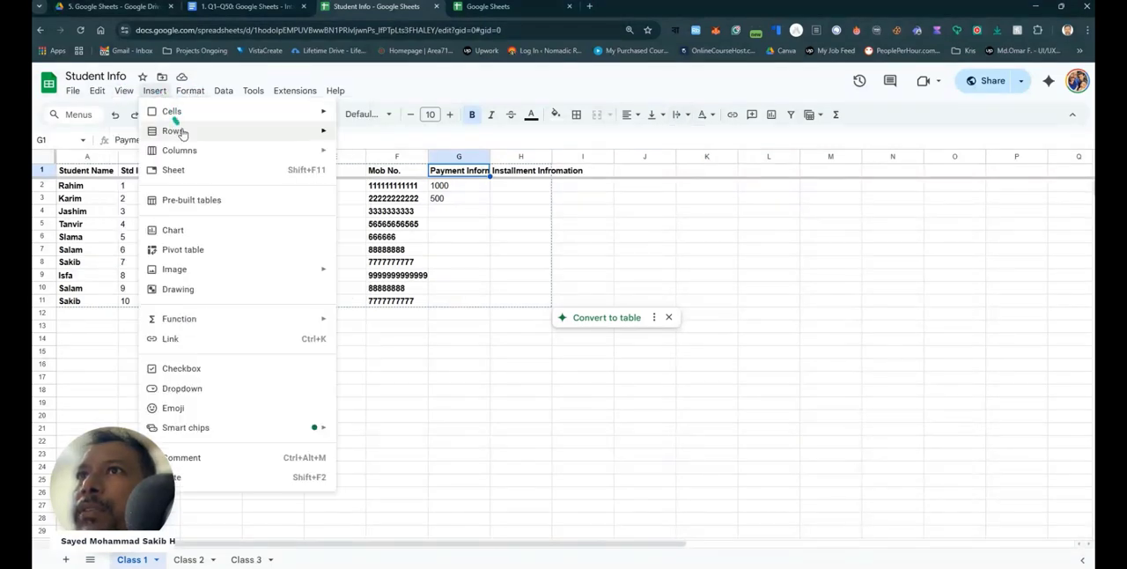
{"action": "mouse_move", "coordinate": [196, 159]}
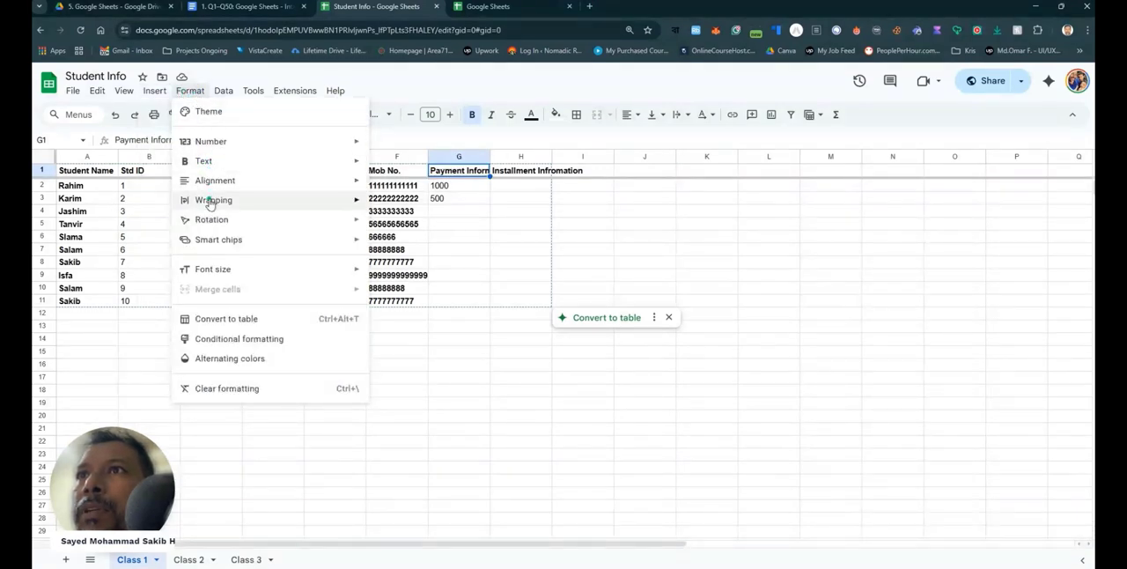
{"action": "mouse_move", "coordinate": [211, 201]}
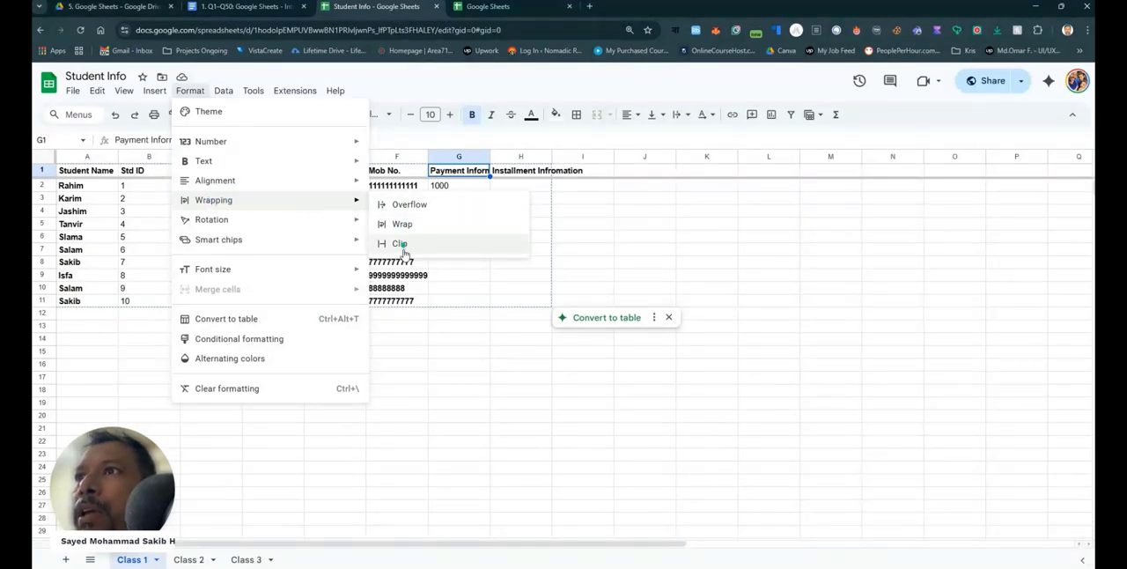
{"action": "left_click", "coordinate": [670, 137]}
{"action": "left_click", "coordinate": [679, 114]}
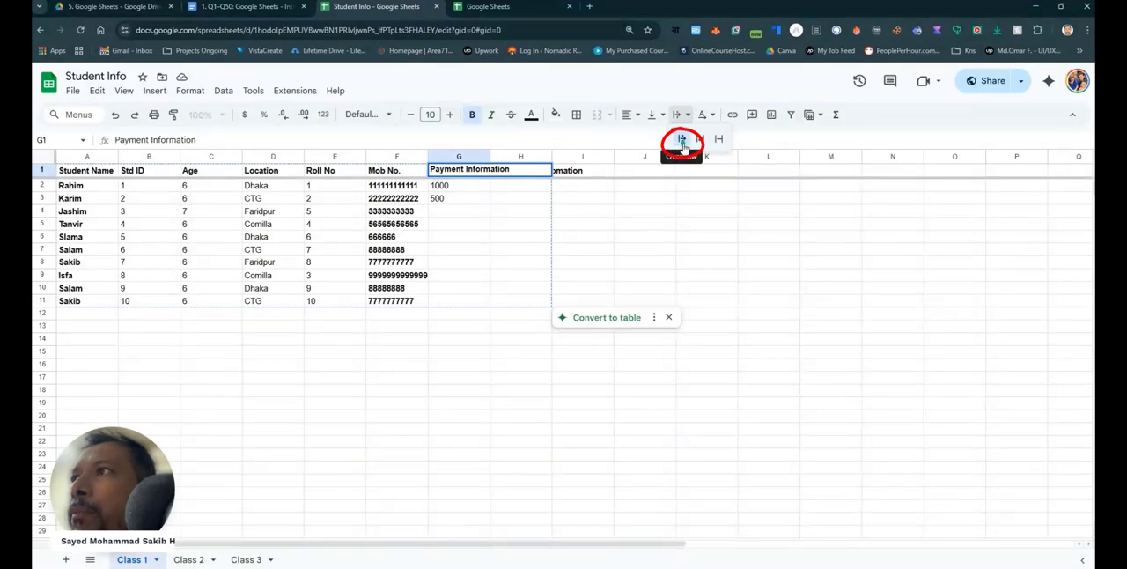
{"action": "left_click", "coordinate": [718, 139]}
{"action": "left_click", "coordinate": [651, 261]}
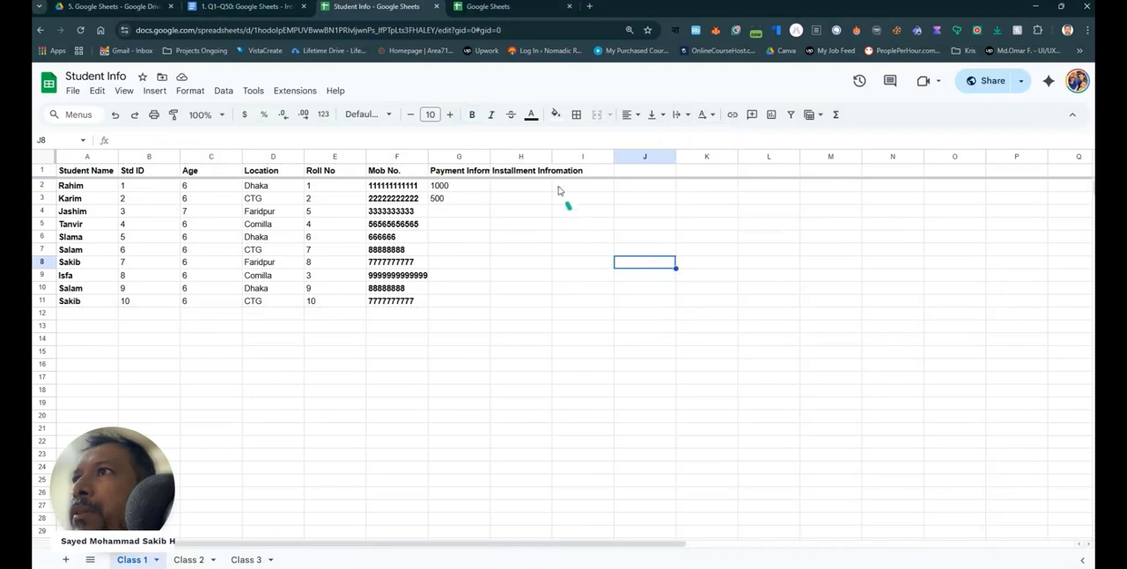
- Check which text wrapping setting applies to the Installment Infromation header in cell H1
{"action": "left_click", "coordinate": [538, 173]}
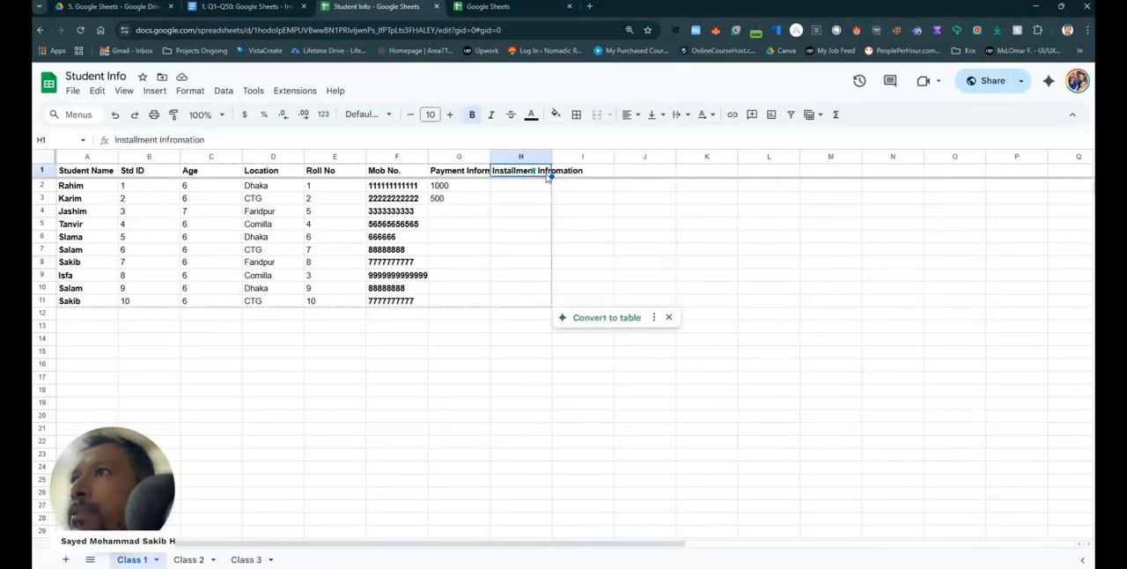
{"action": "left_click", "coordinate": [676, 115]}
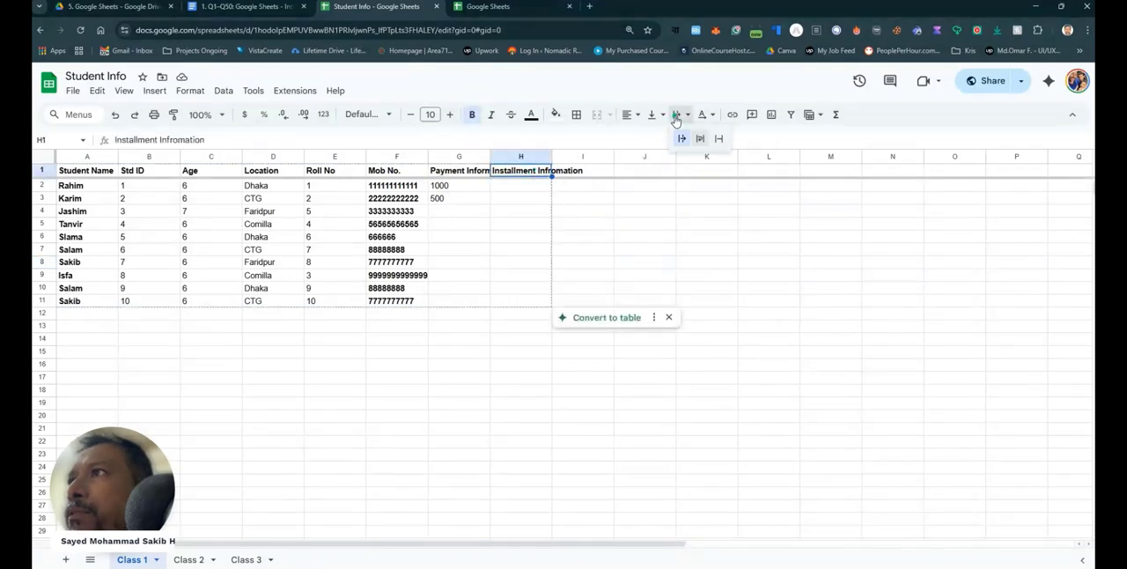
{"action": "left_click", "coordinate": [679, 236]}
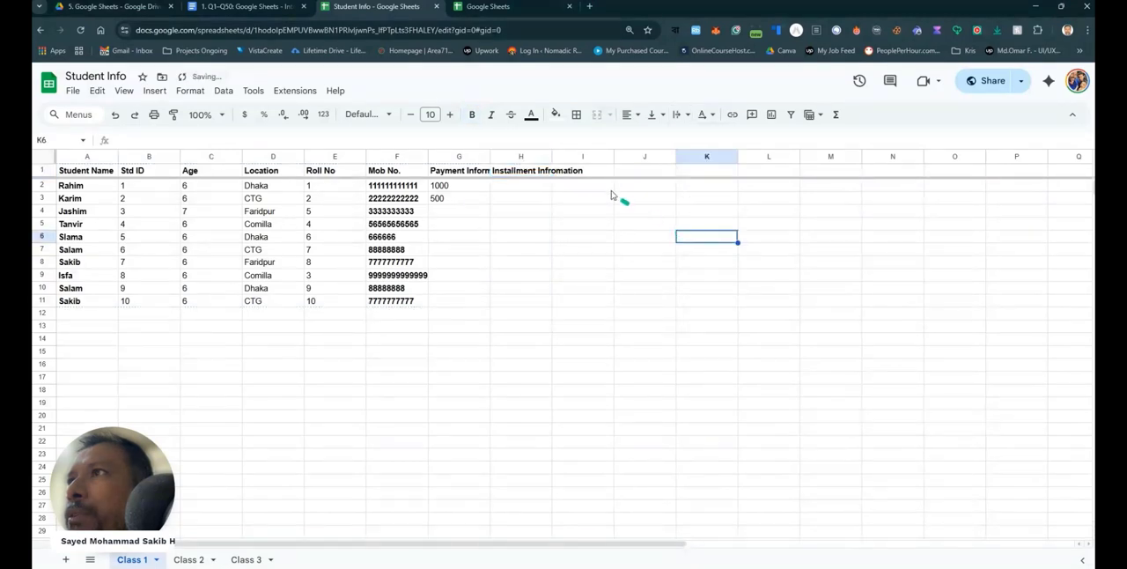
{"action": "left_click", "coordinate": [676, 115]}
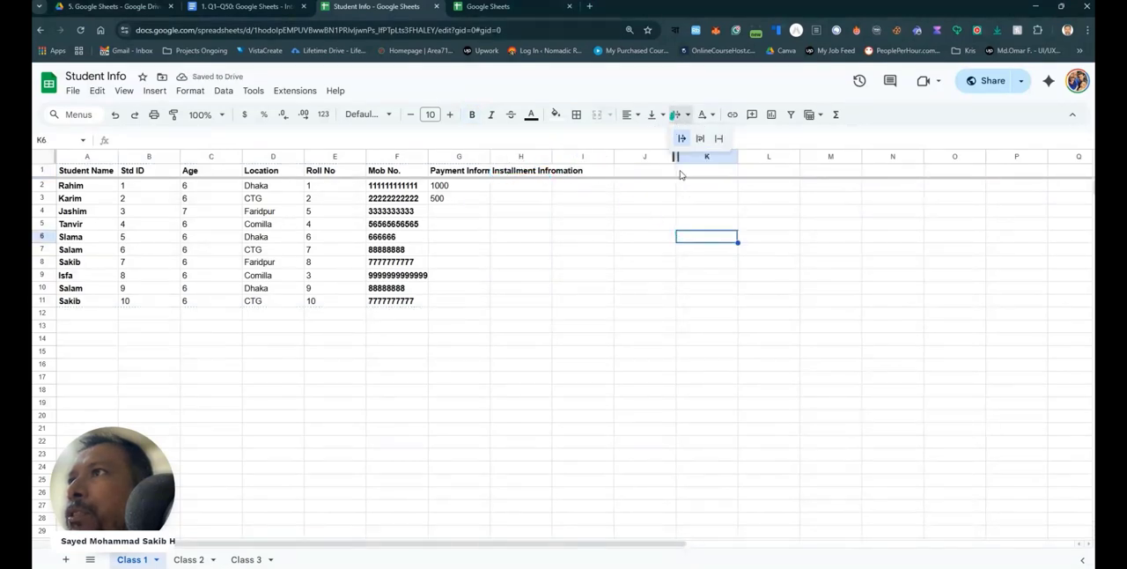
{"action": "left_click", "coordinate": [524, 176]}
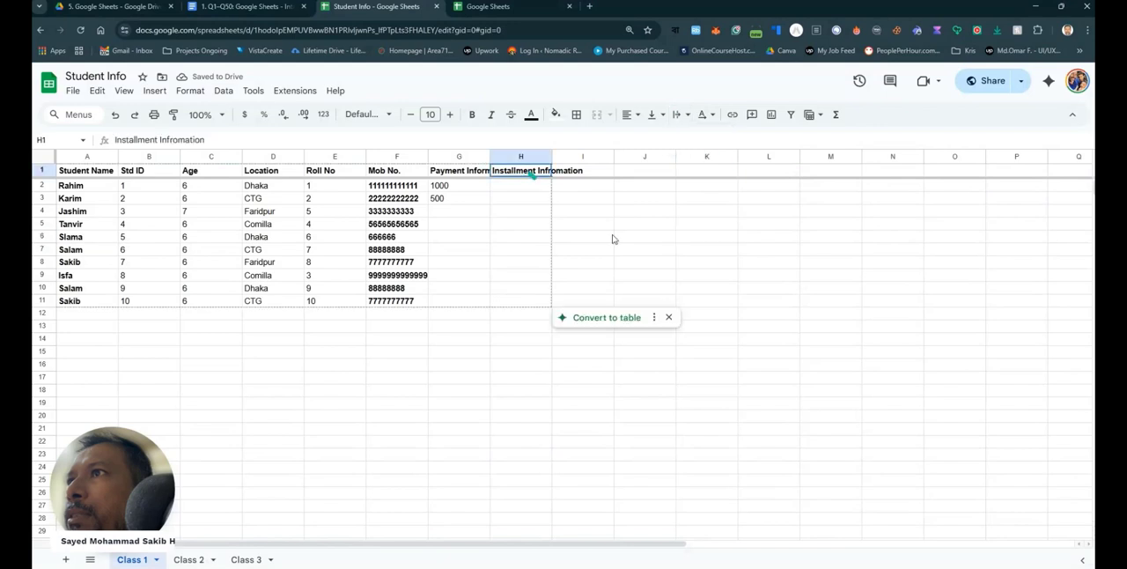
{"action": "left_click", "coordinate": [644, 274]}
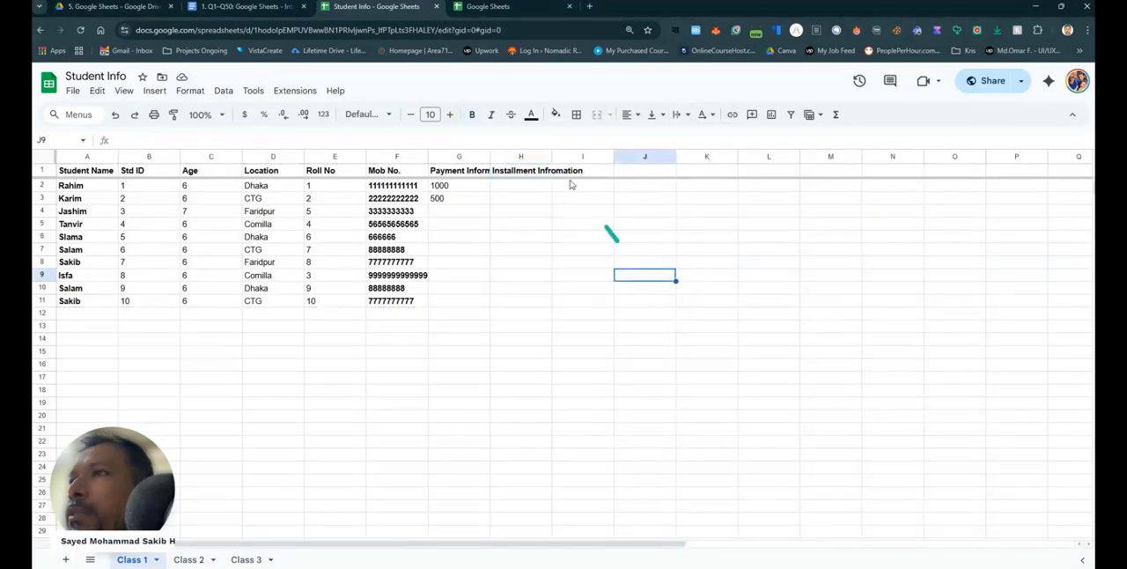
- Try the Wrap text wrapping option on the header in cell H1 and undo it
{"action": "left_click", "coordinate": [524, 175]}
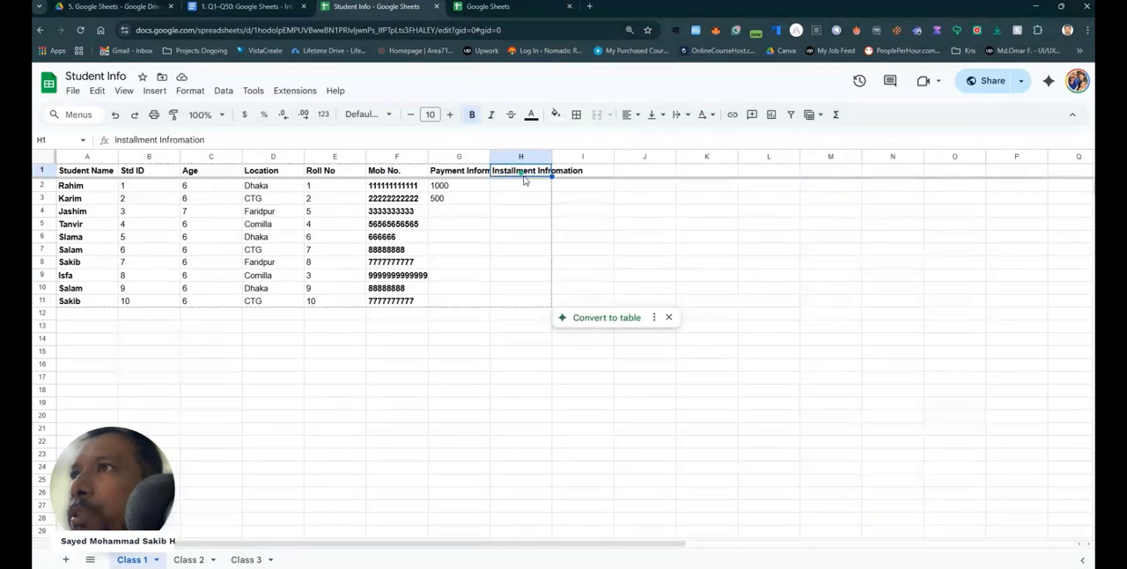
{"action": "left_click", "coordinate": [677, 116]}
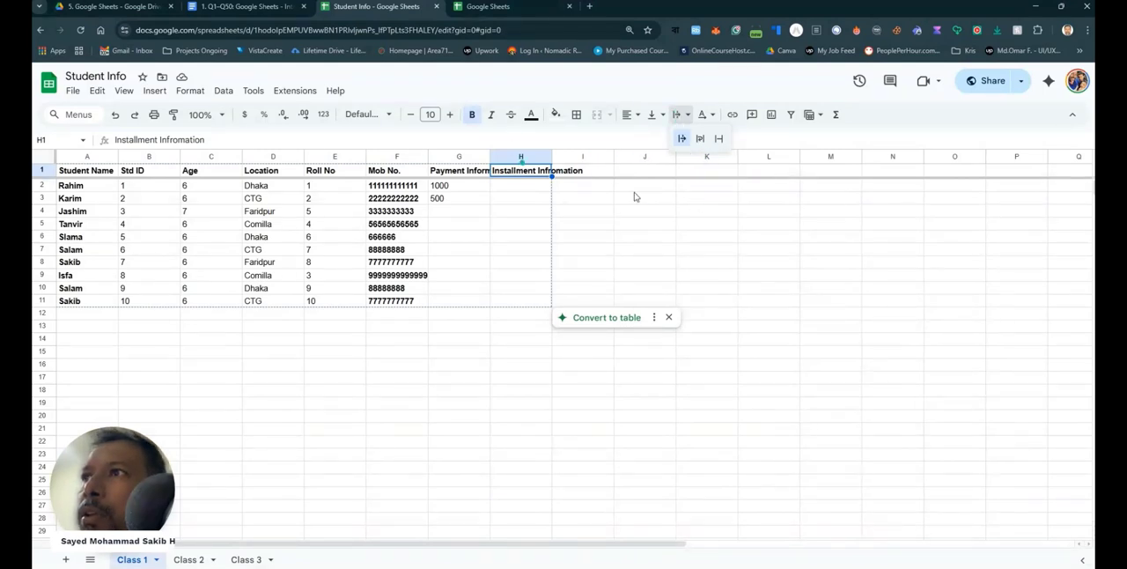
{"action": "left_click", "coordinate": [698, 141]}
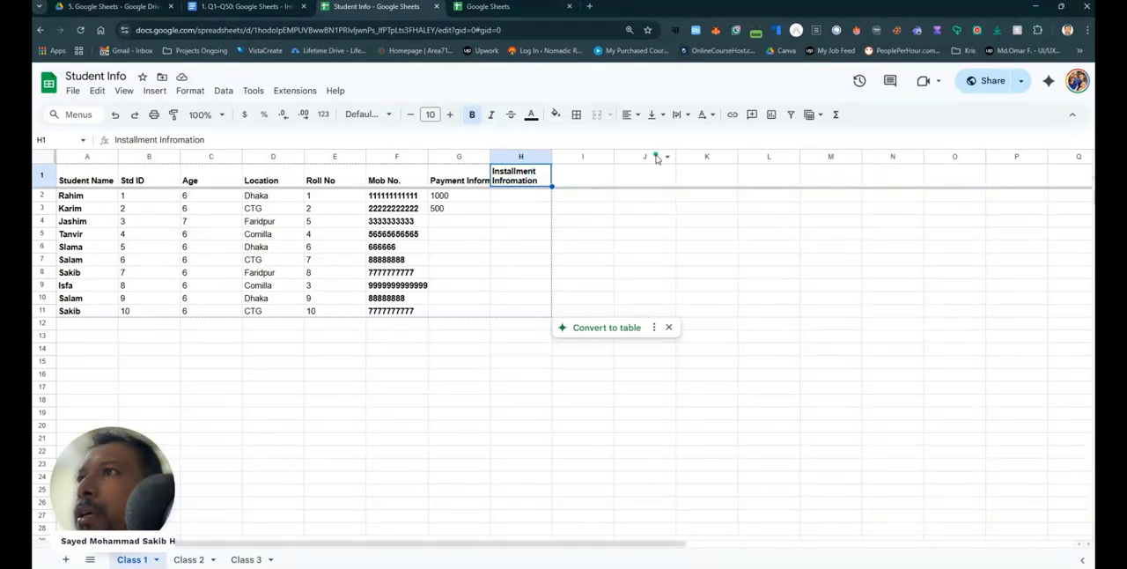
{"action": "key", "text": "ctrl+z"}
{"action": "left_click", "coordinate": [596, 214]}
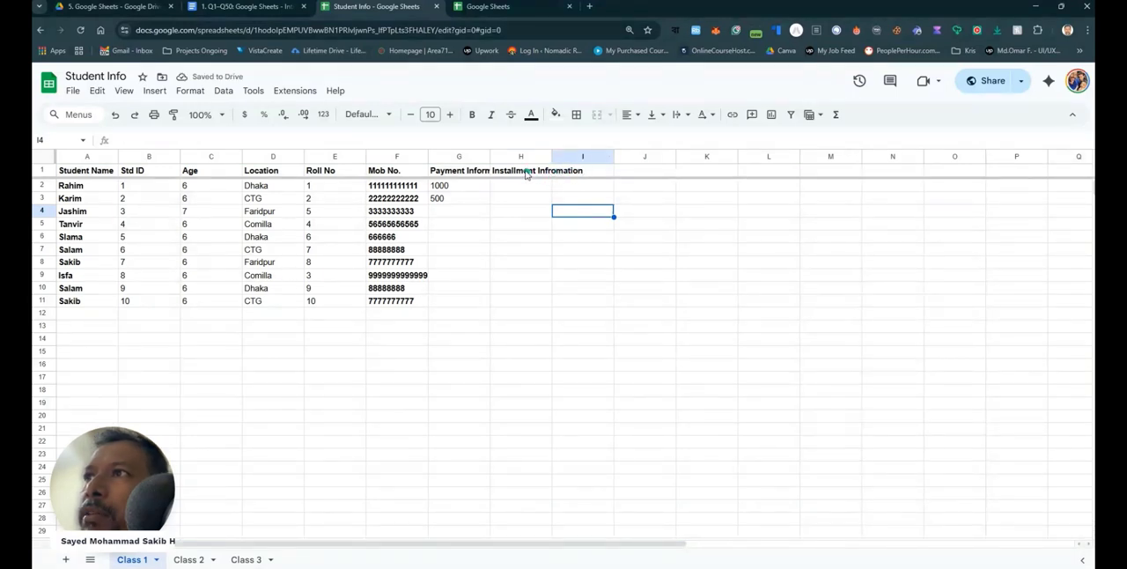
- Set the text wrapping of the Installment Infromation header in cell H1 to Wrap
{"action": "left_click", "coordinate": [525, 173]}
{"action": "left_click", "coordinate": [676, 115]}
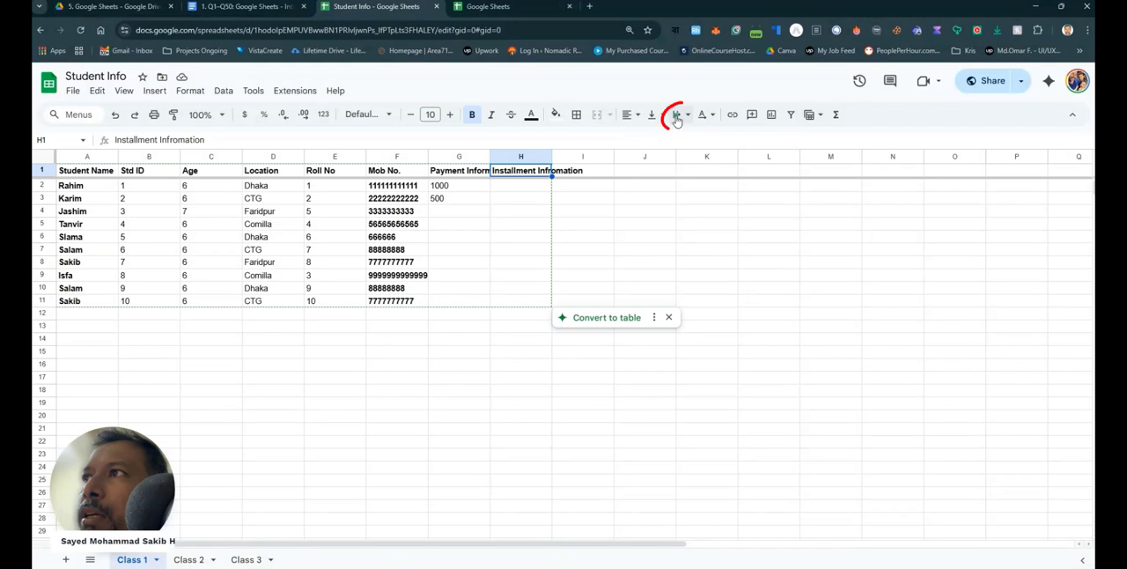
{"action": "left_click", "coordinate": [699, 141]}
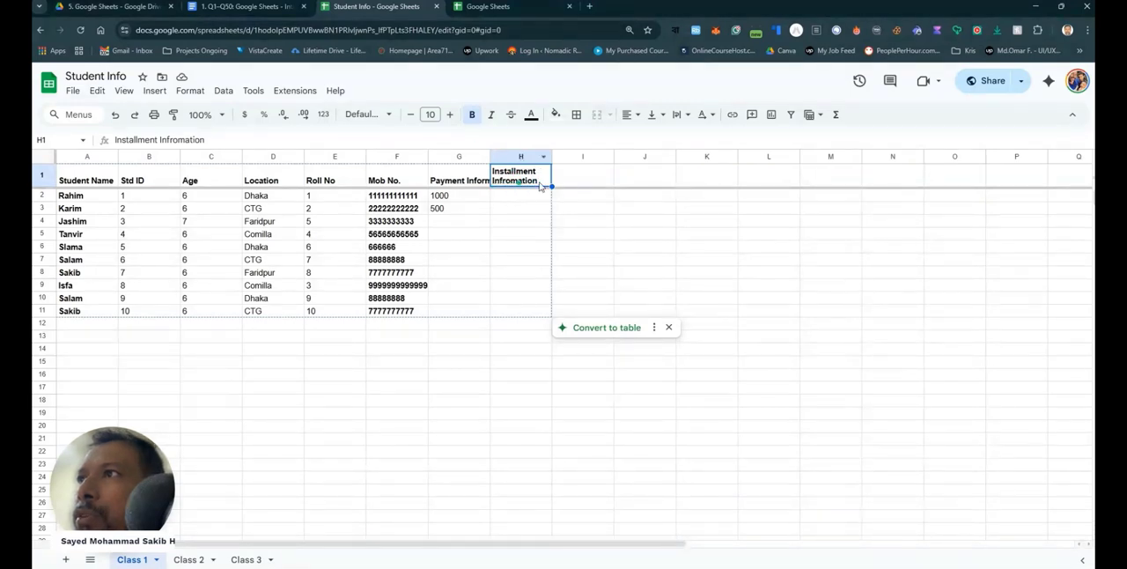
- Set the text wrapping of the Installment Infromation header in cell H1 to Clip
{"action": "left_click", "coordinate": [677, 115]}
{"action": "left_click", "coordinate": [718, 140]}
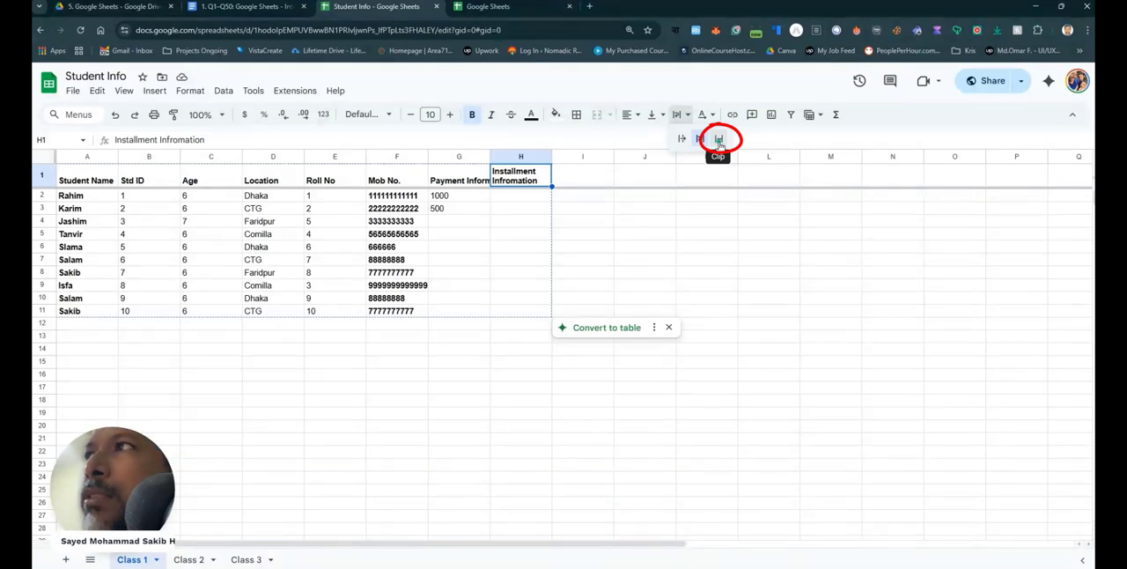
{"action": "left_click", "coordinate": [719, 141]}
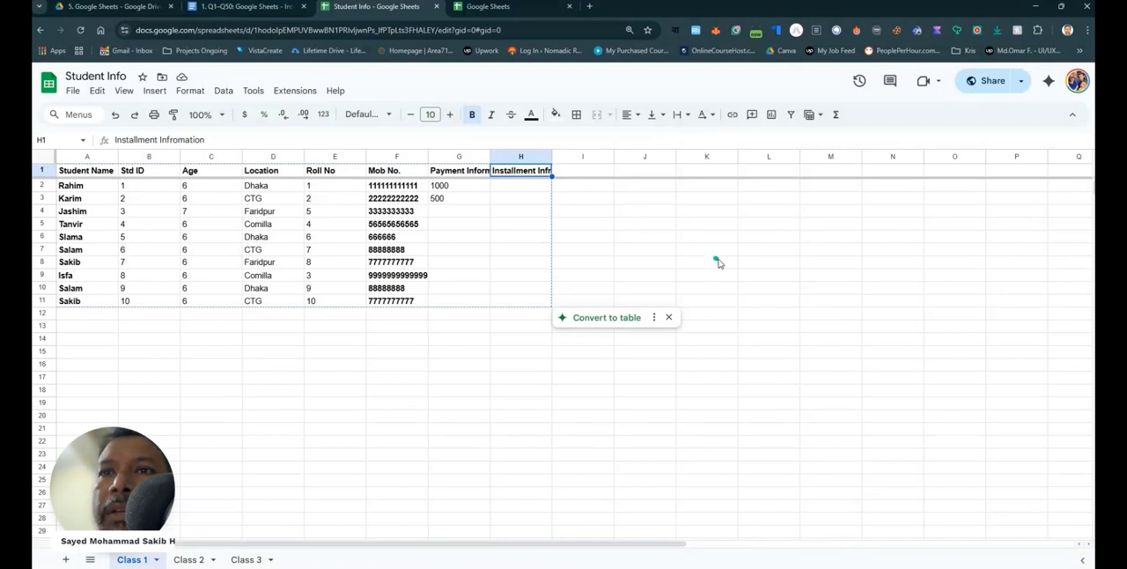
- Set the text wrapping of the entire header row 1 to Wrap and narrow columns A and B until their headers break onto two lines
{"action": "left_click", "coordinate": [44, 172]}
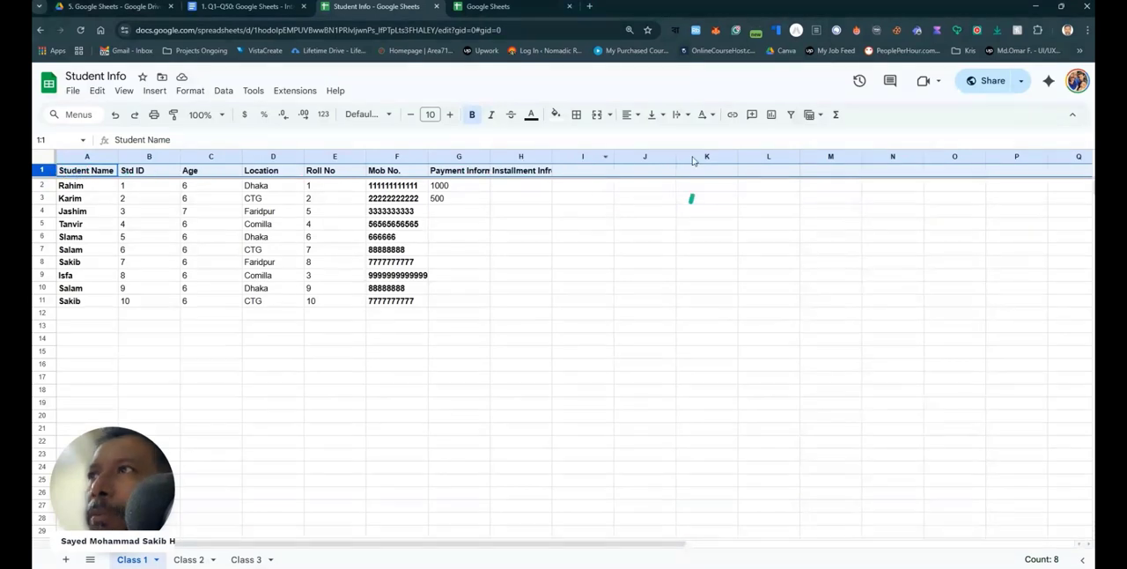
{"action": "left_click", "coordinate": [678, 114]}
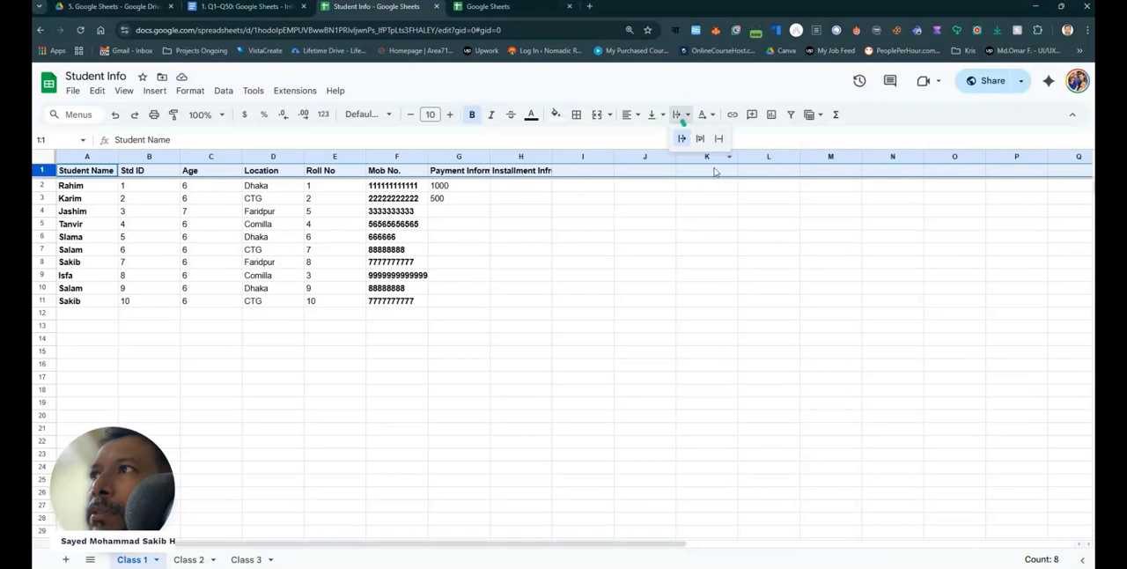
{"action": "left_click", "coordinate": [701, 141]}
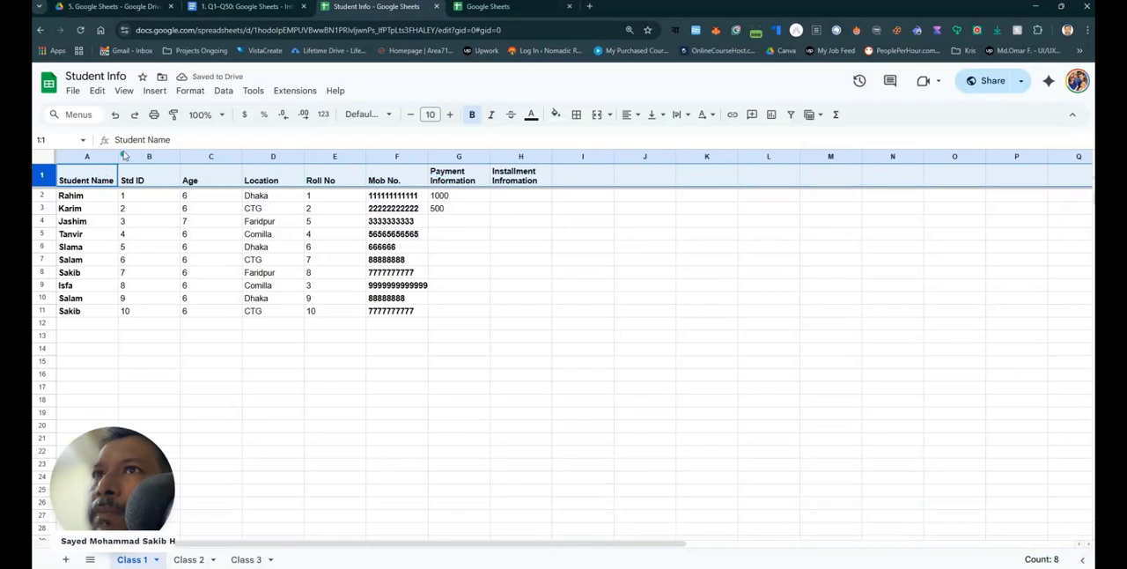
{"action": "mouse_move", "coordinate": [118, 156]}
{"action": "left_mouse_down"}
{"action": "mouse_move", "coordinate": [81, 156]}
{"action": "mouse_move", "coordinate": [100, 156]}
{"action": "left_mouse_up"}
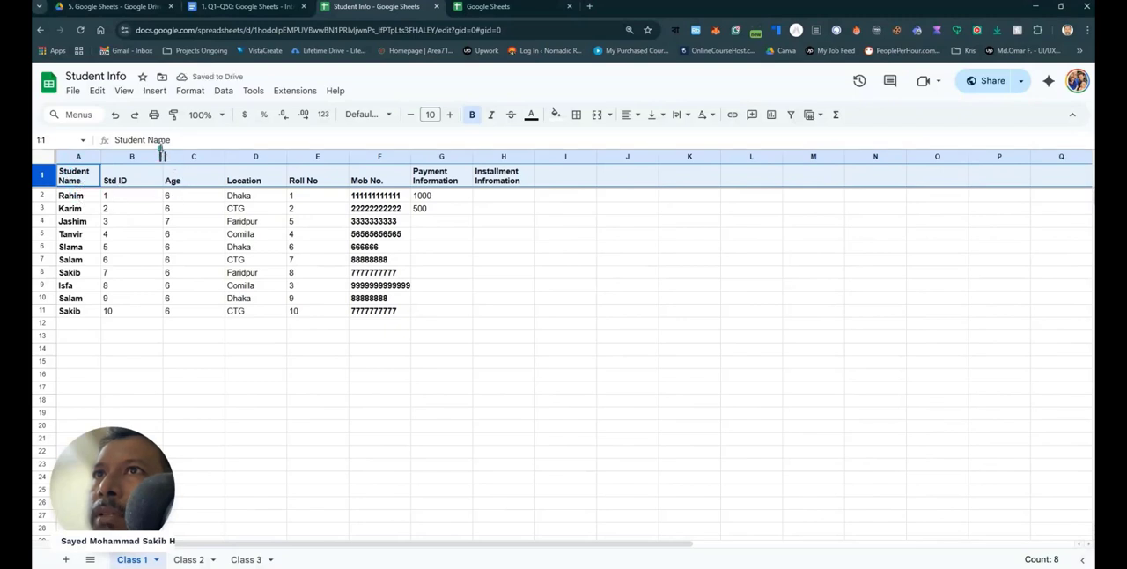
{"action": "left_click_drag", "start_coordinate": [163, 156], "coordinate": [118, 157]}
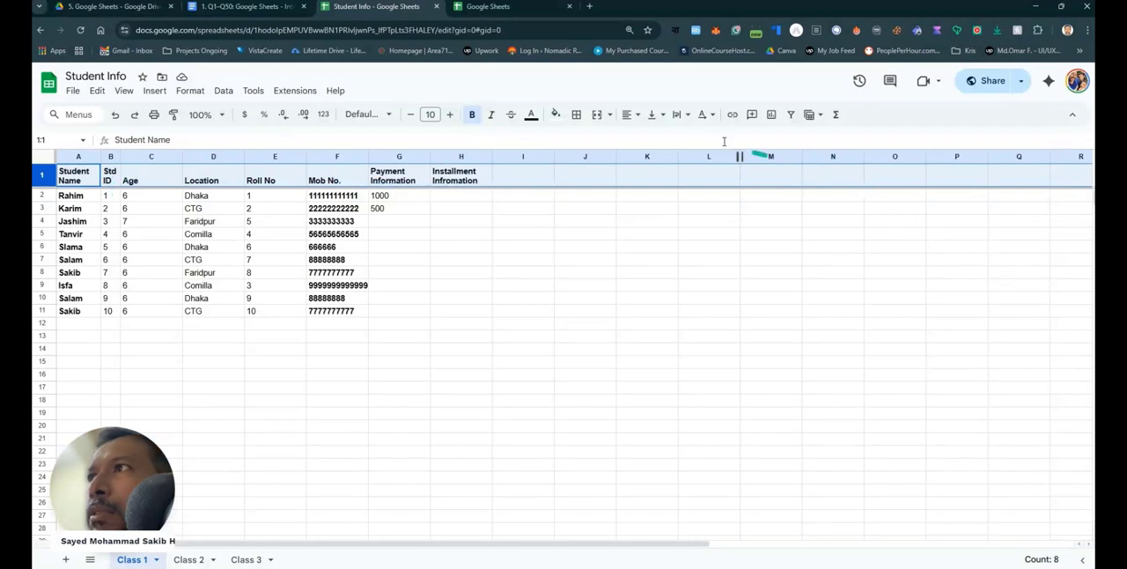
- Review the text wrapping options for header row 1 and for the empty cell I15
{"action": "left_click", "coordinate": [689, 122]}
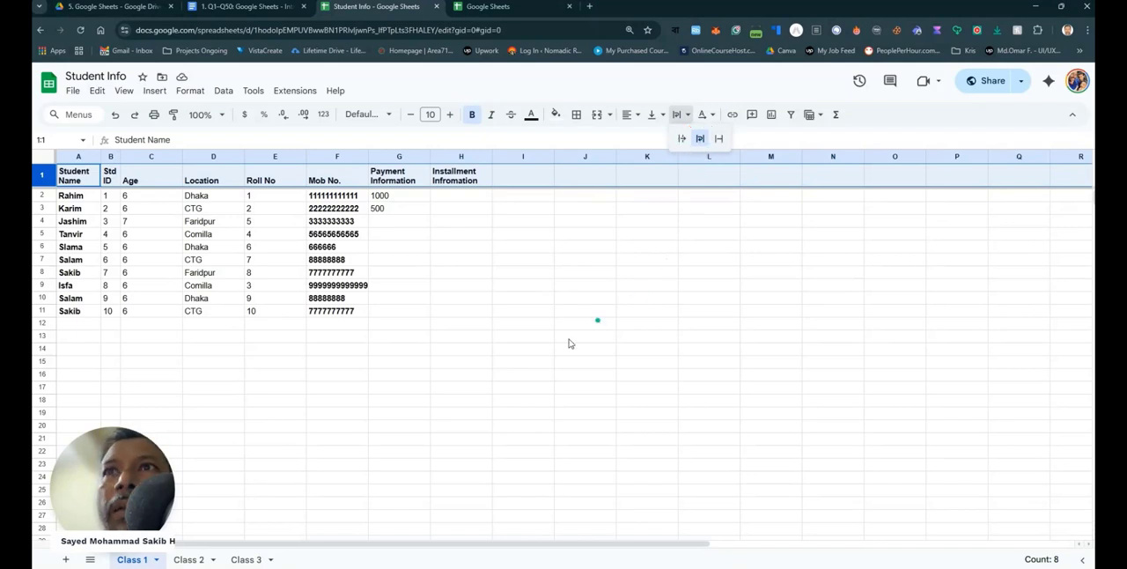
{"action": "left_click", "coordinate": [540, 365]}
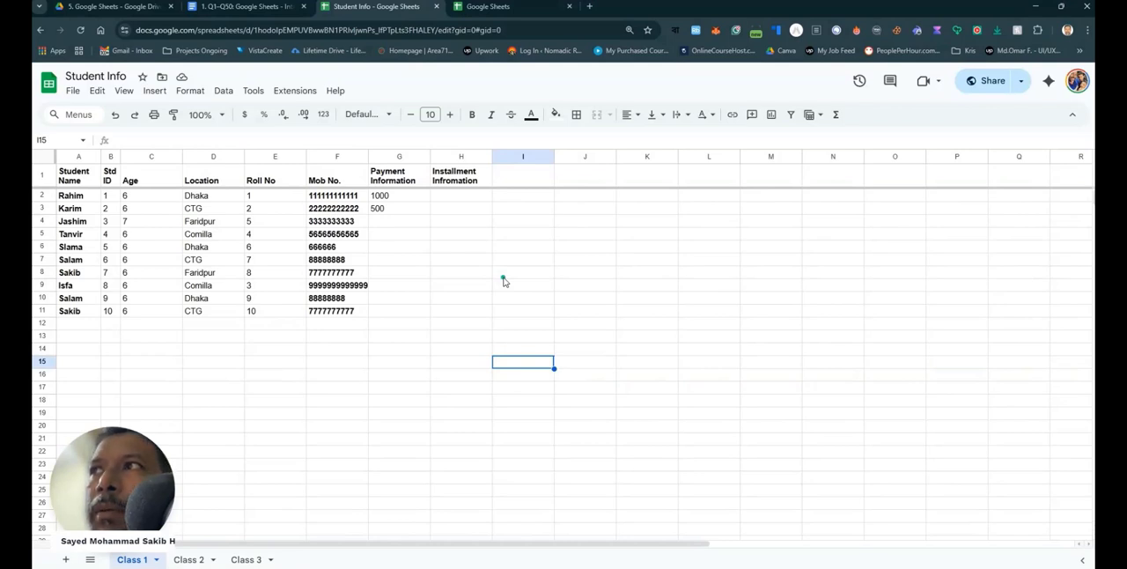
{"action": "left_click", "coordinate": [687, 115]}
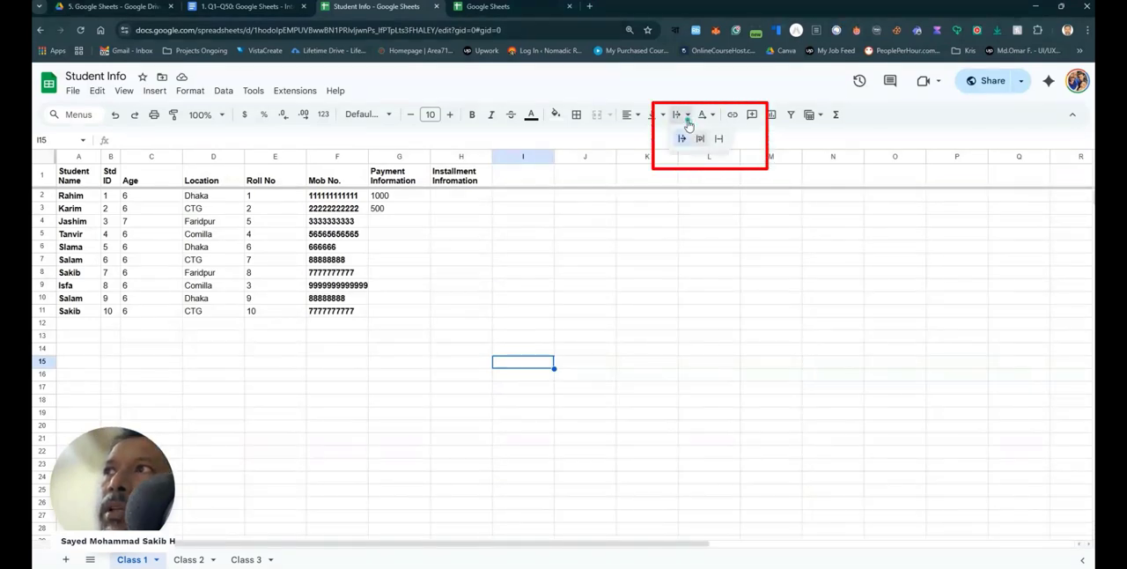